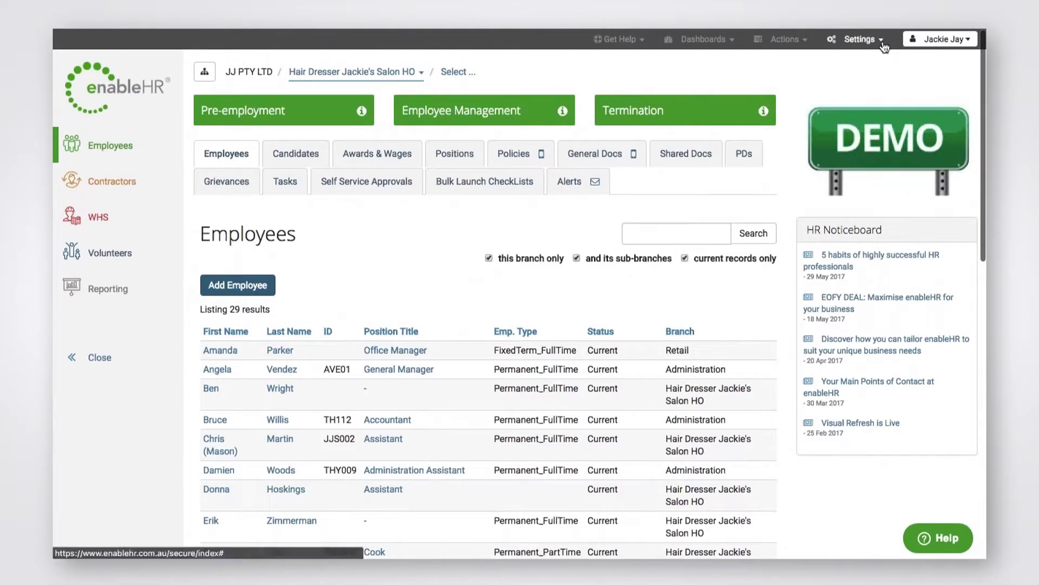
# - Open the Training and Qualifications administration and start a new competency
pyautogui.click(881, 42)
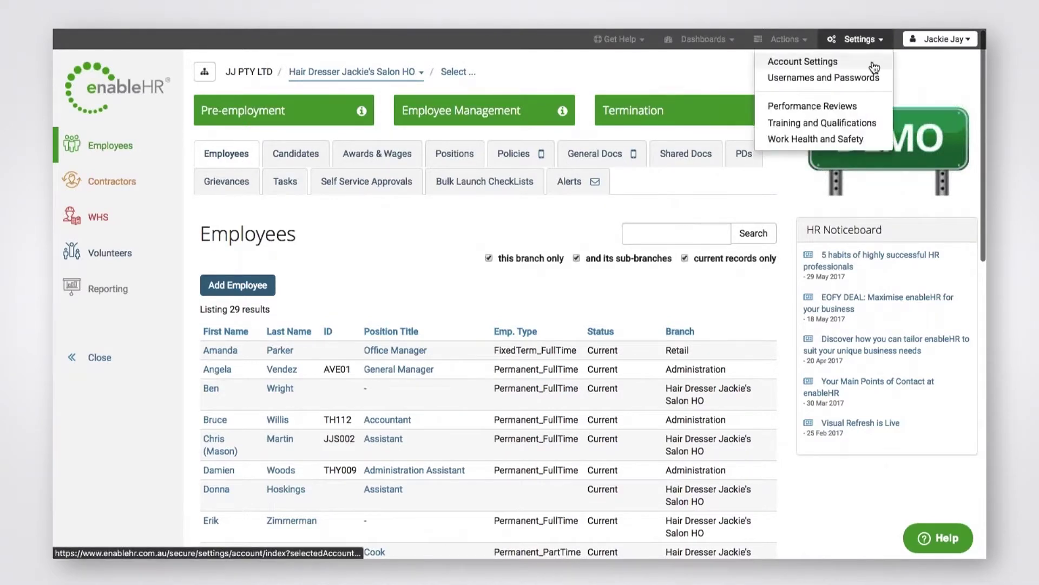
pyautogui.click(863, 124)
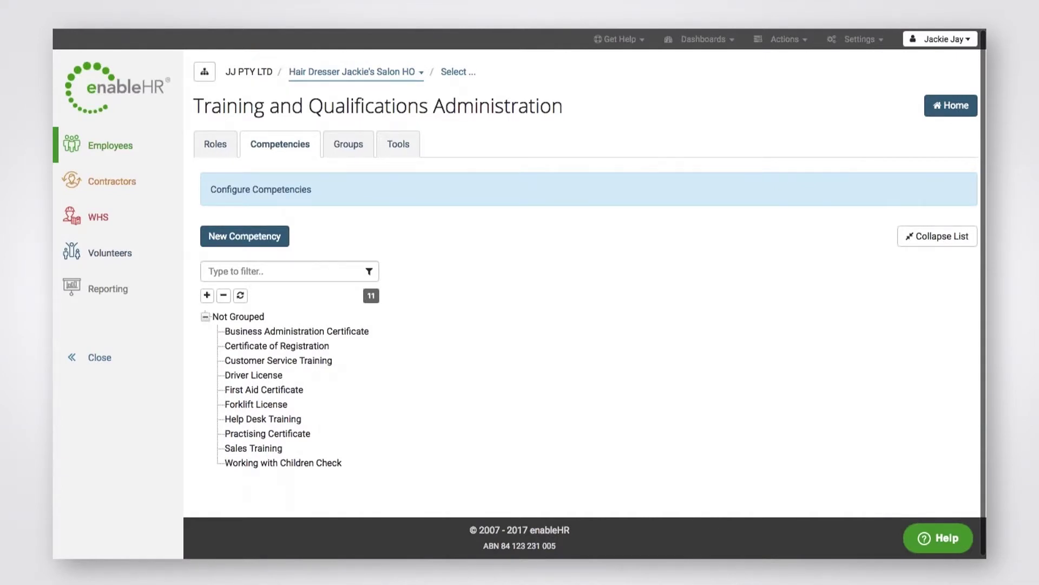
pyautogui.scroll(-1, 452, 248)
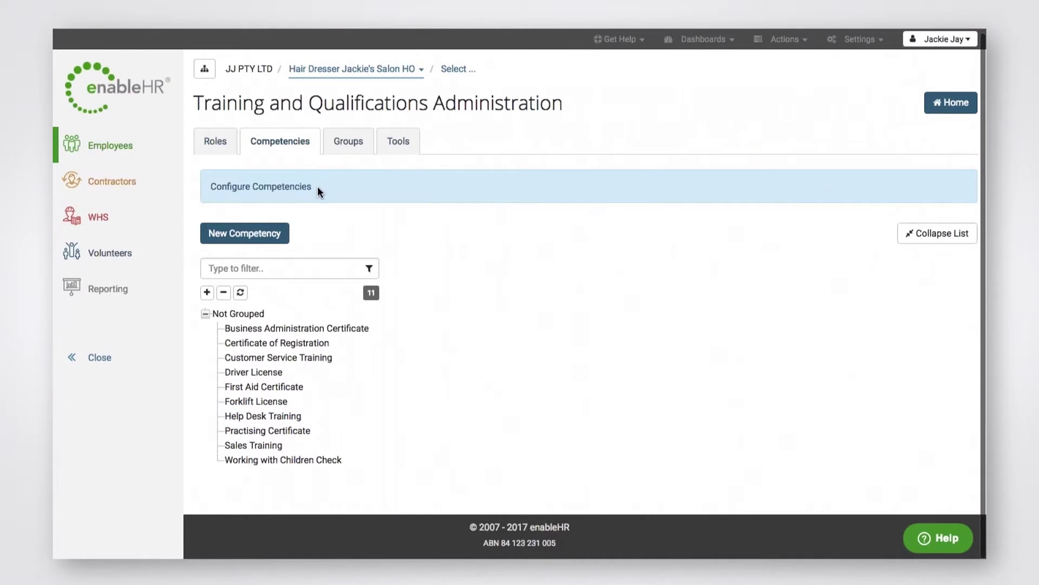
pyautogui.click(272, 236)
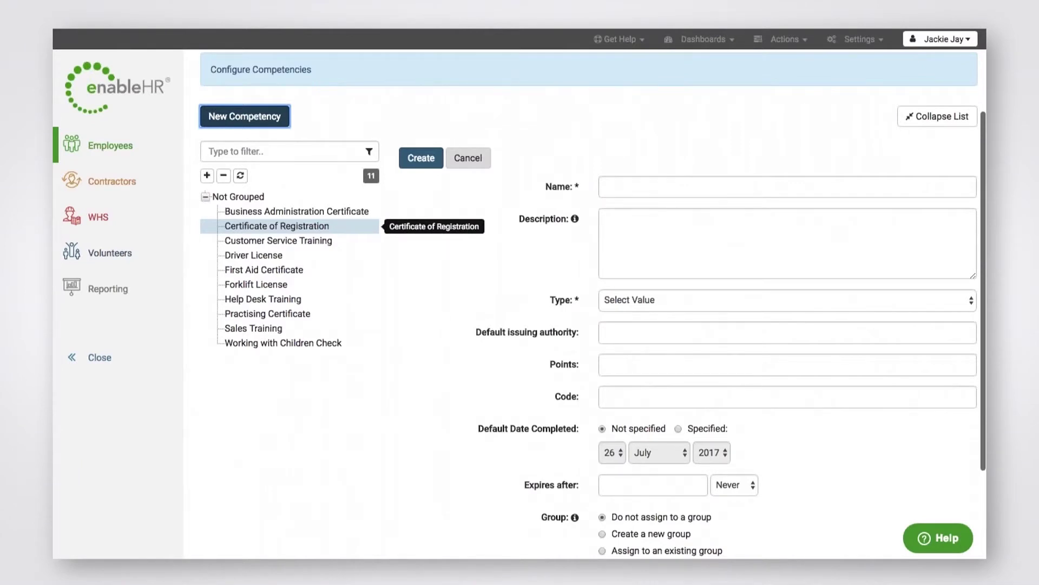
# - Create the competency with the name Driver License and the type Licence / Ticket
pyautogui.click(634, 184)
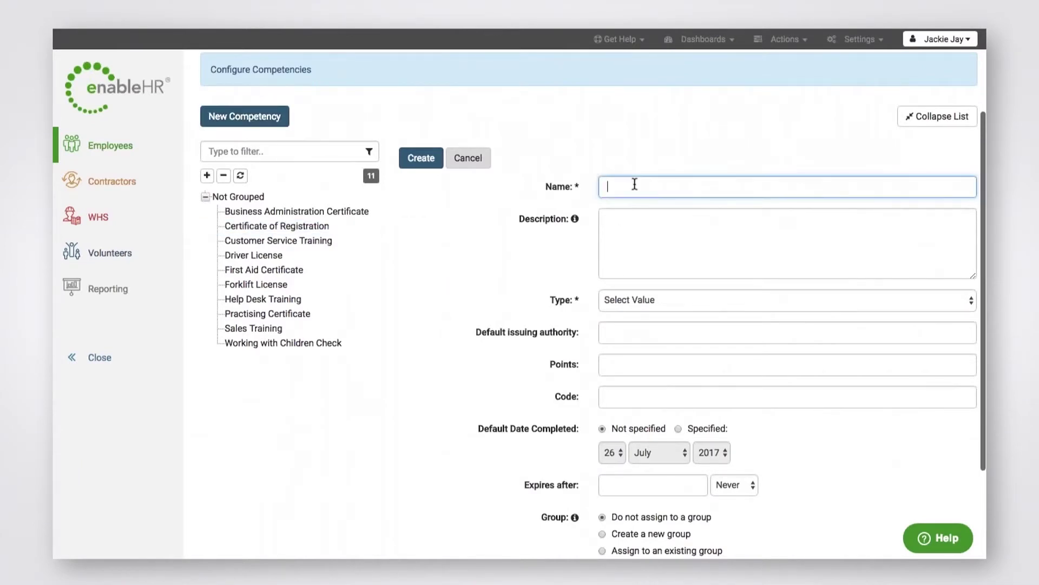
pyautogui.write('Driver')
pyautogui.press('Down')
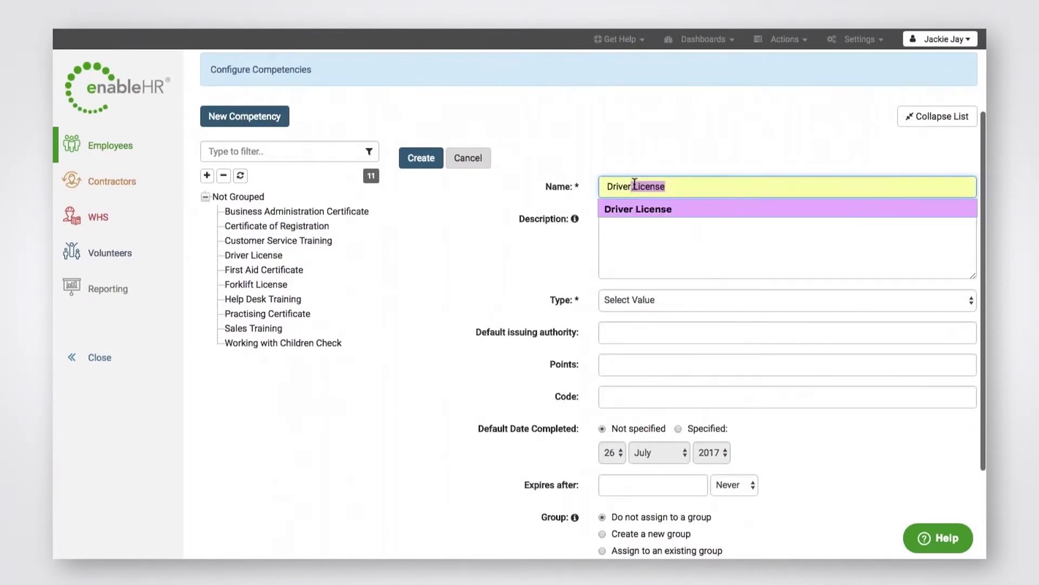
pyautogui.press('Tab')
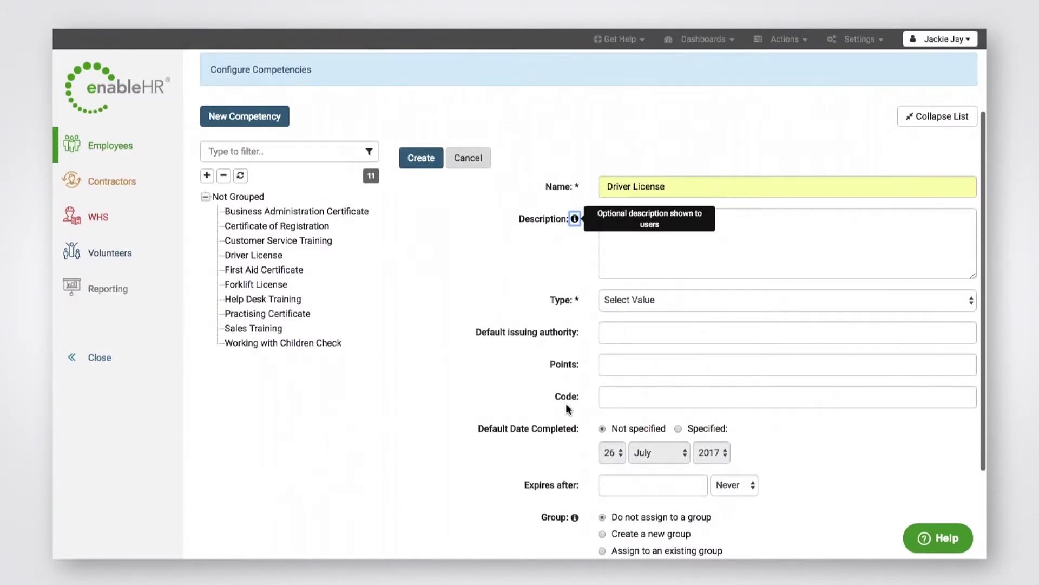
pyautogui.click(650, 301)
pyautogui.click(657, 361)
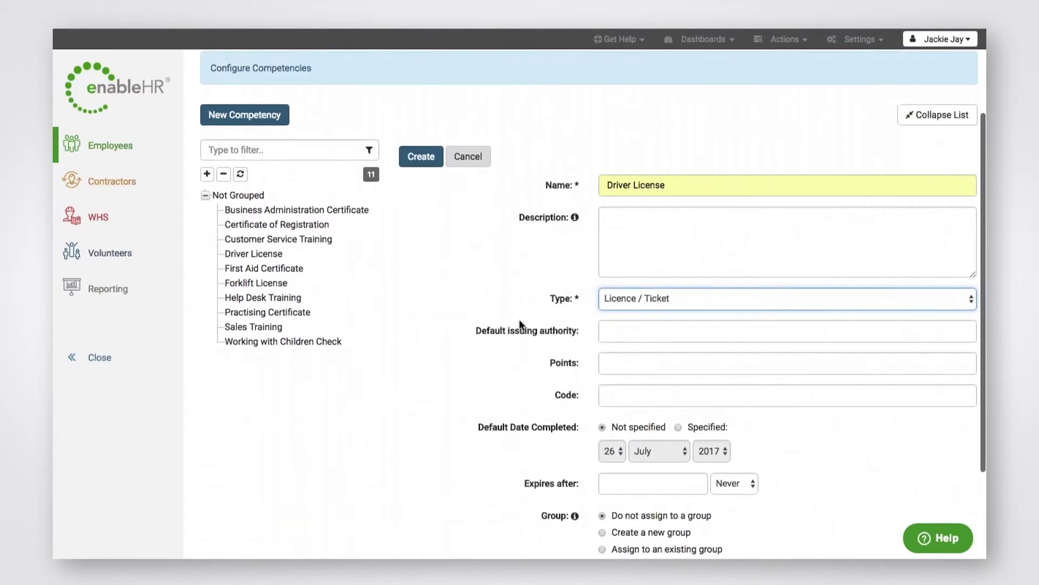
pyautogui.scroll(-3, 519, 319)
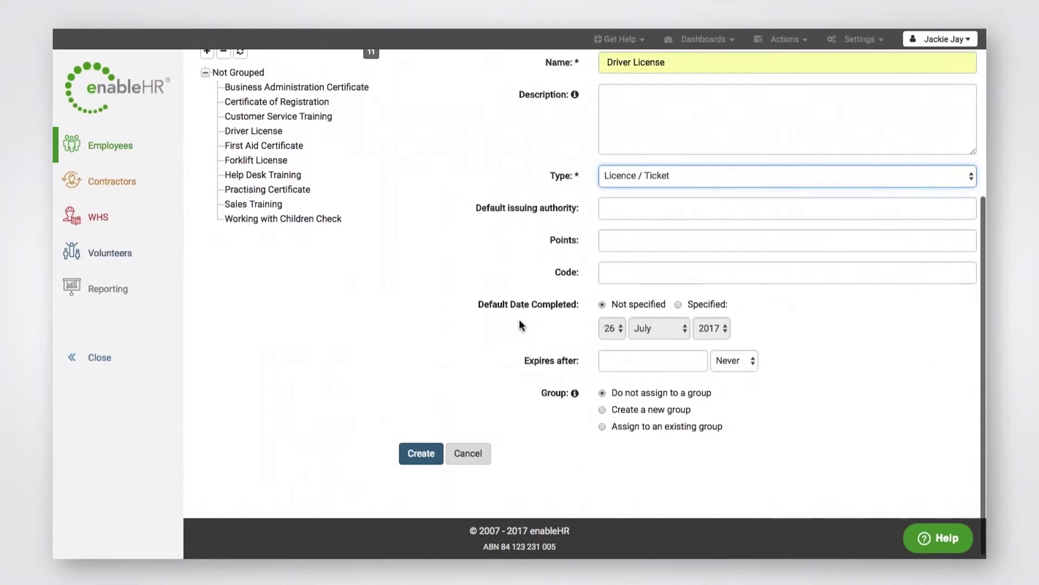
pyautogui.click(421, 455)
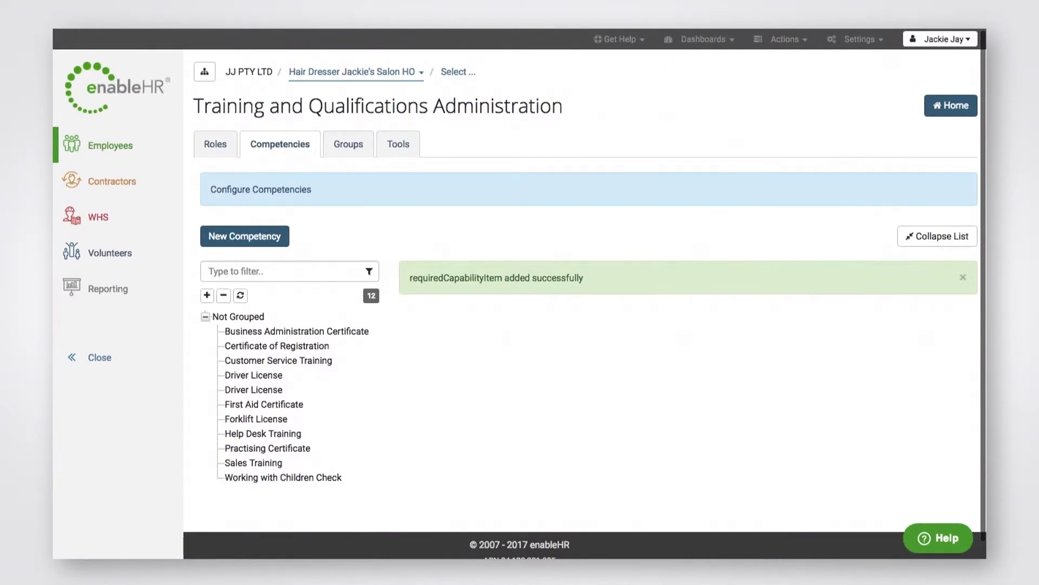
# - Start a new training role and name it Sales
pyautogui.click(210, 152)
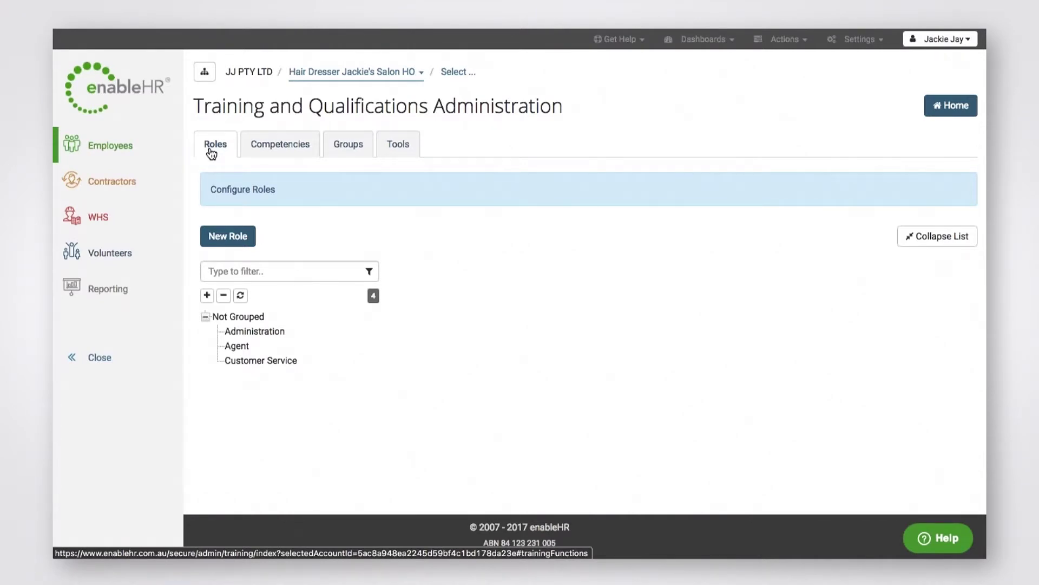
pyautogui.click(235, 236)
pyautogui.write('sales')
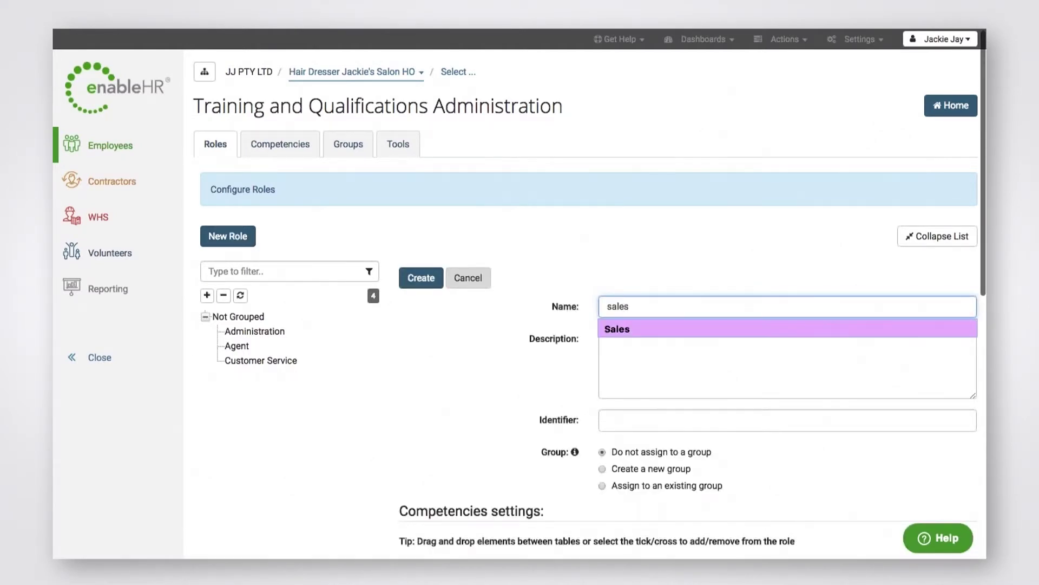
pyautogui.click(836, 332)
pyautogui.press('Tab')
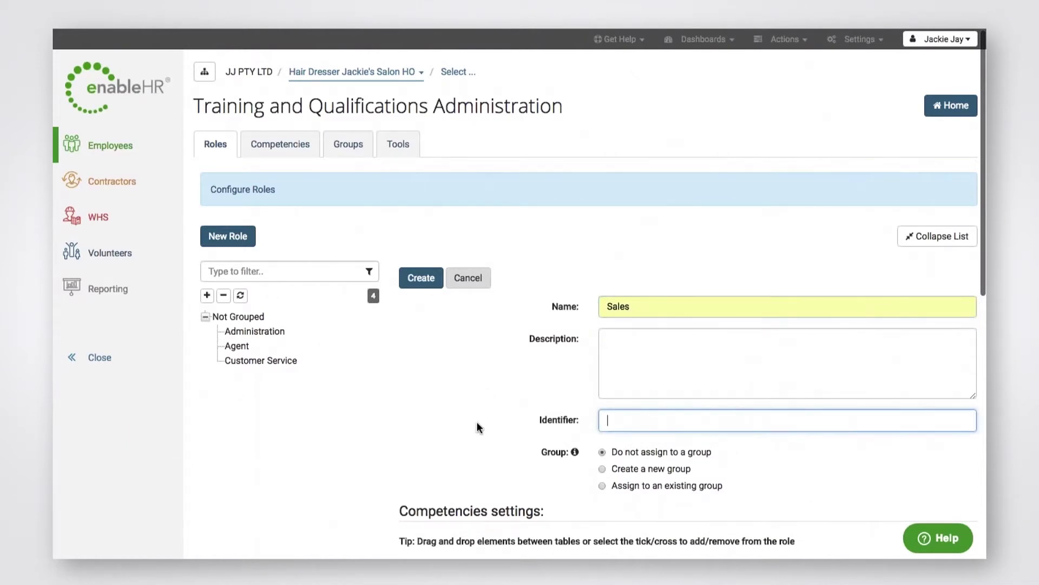
# - Assign the Driver License and Sales Training competencies to the role and create it
pyautogui.scroll(-7, 477, 423)
pyautogui.moveTo(457, 506); pyautogui.dragTo(515, 306)
pyautogui.scroll(-3, 688, 492)
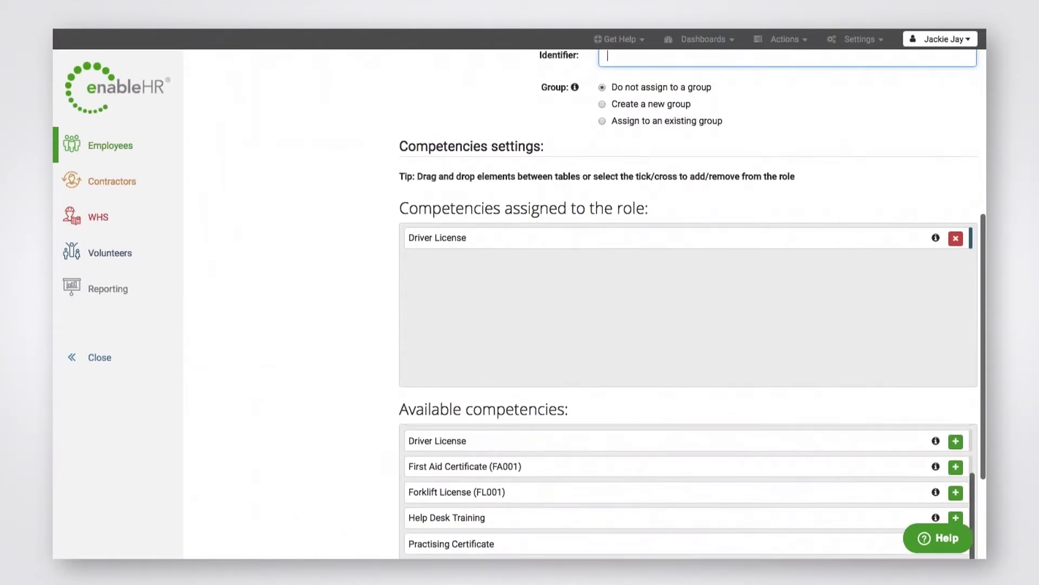
pyautogui.scroll(-4, 483, 463)
pyautogui.moveTo(483, 462); pyautogui.dragTo(498, 155)
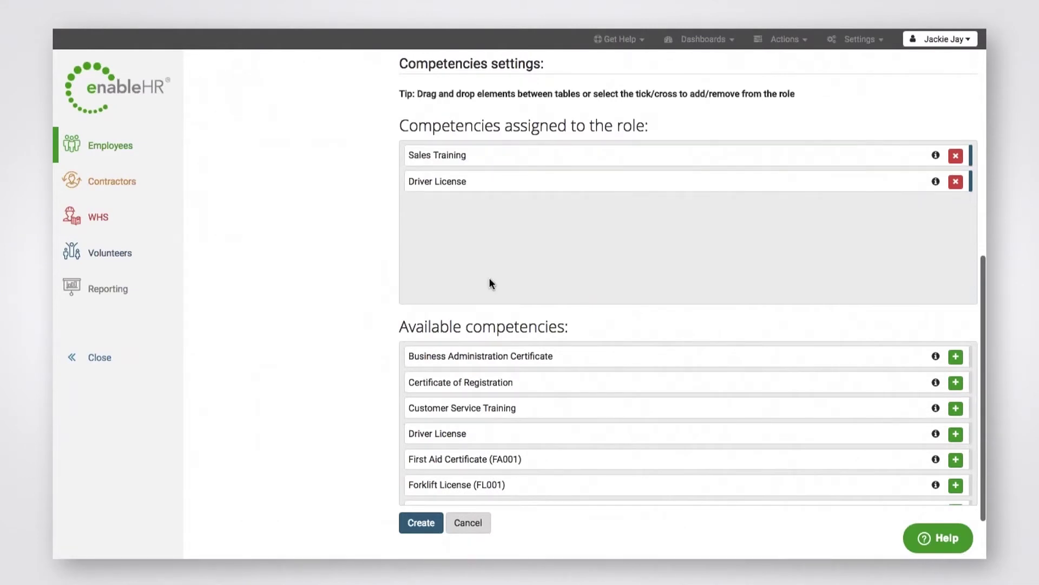
pyautogui.click(421, 523)
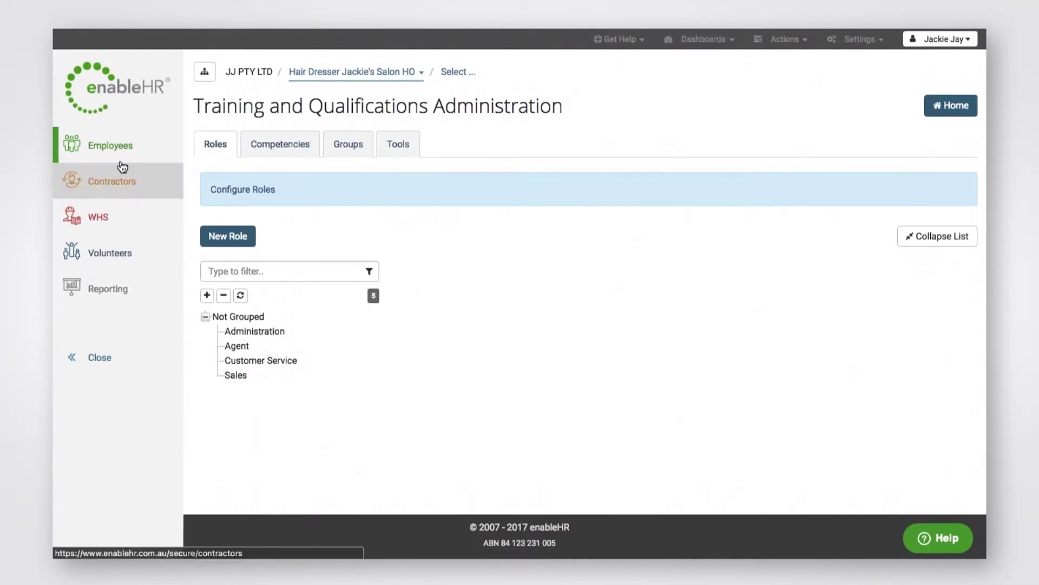
# - Assign the Sales role in the training section of the Sales Manager's employee file
pyautogui.click(112, 147)
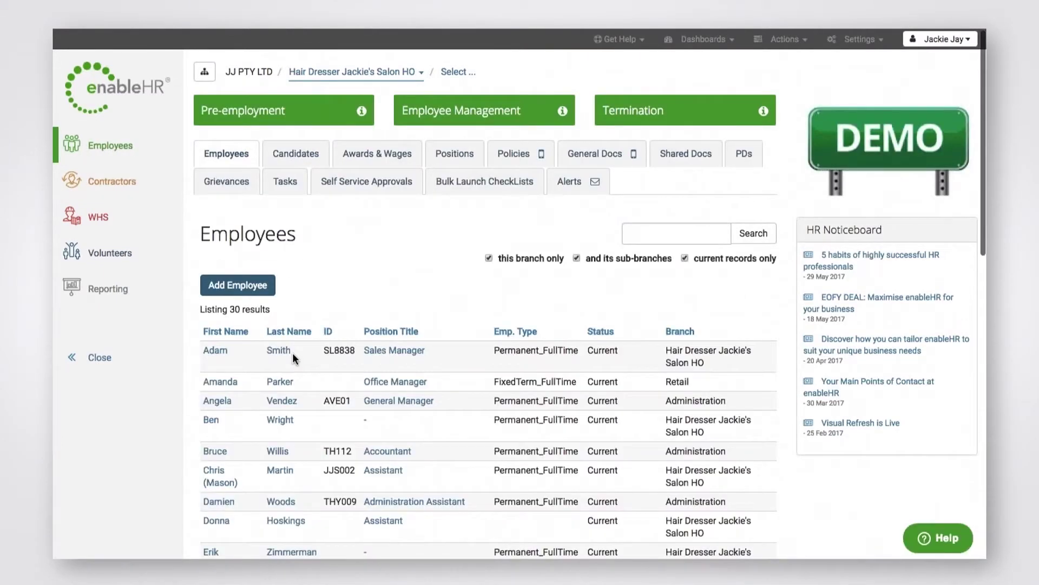
pyautogui.click(292, 353)
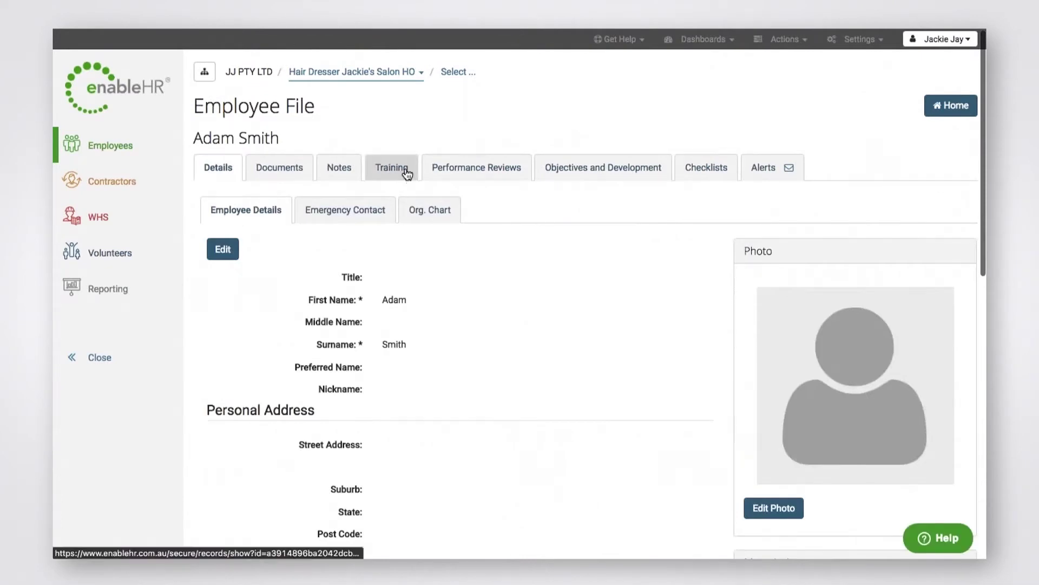
pyautogui.click(406, 173)
pyautogui.click(406, 173)
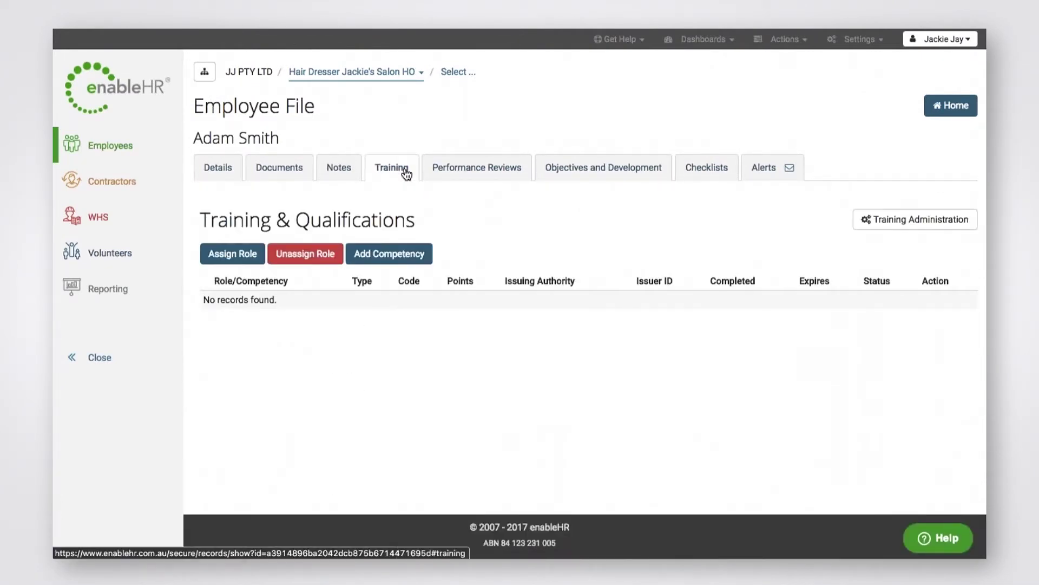
pyautogui.click(227, 257)
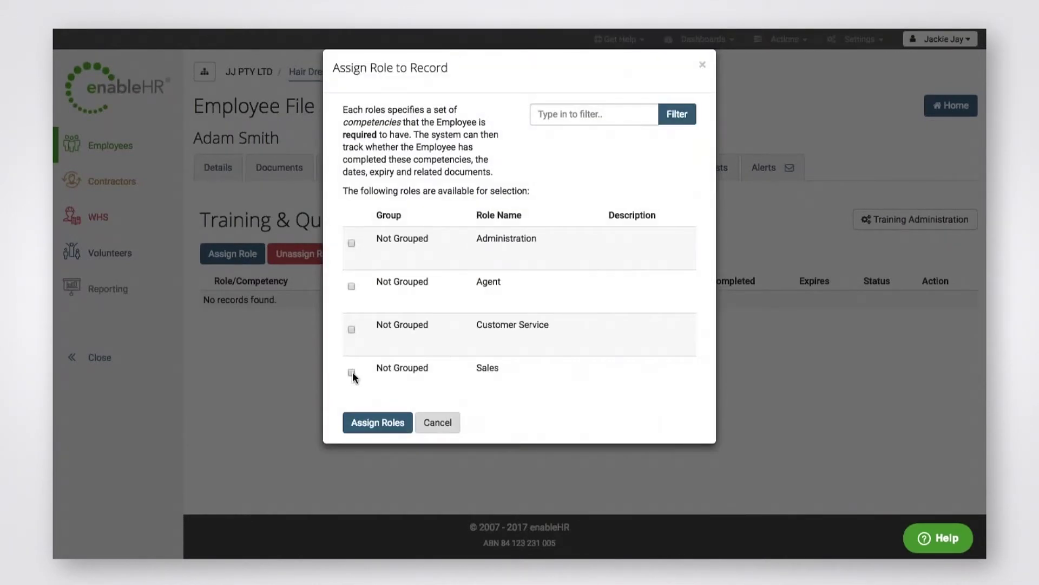
pyautogui.click(379, 424)
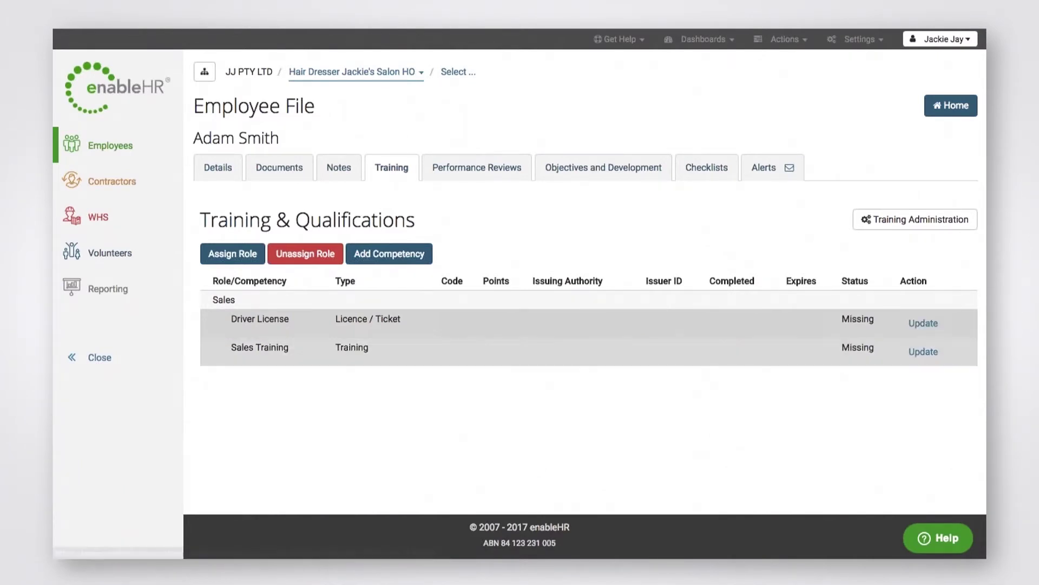
# - Update the employee's Driver License competency to status Completed with the expiry date 26 July 2019 and submit it
pyautogui.click(922, 325)
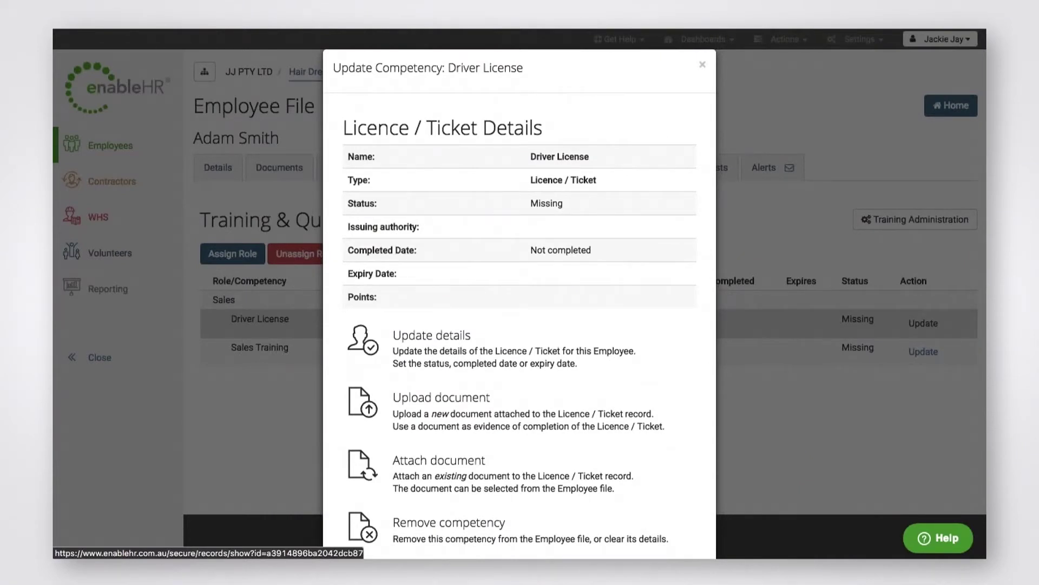
pyautogui.click(501, 349)
pyautogui.click(508, 386)
pyautogui.click(509, 370)
pyautogui.scroll(-3, 509, 435)
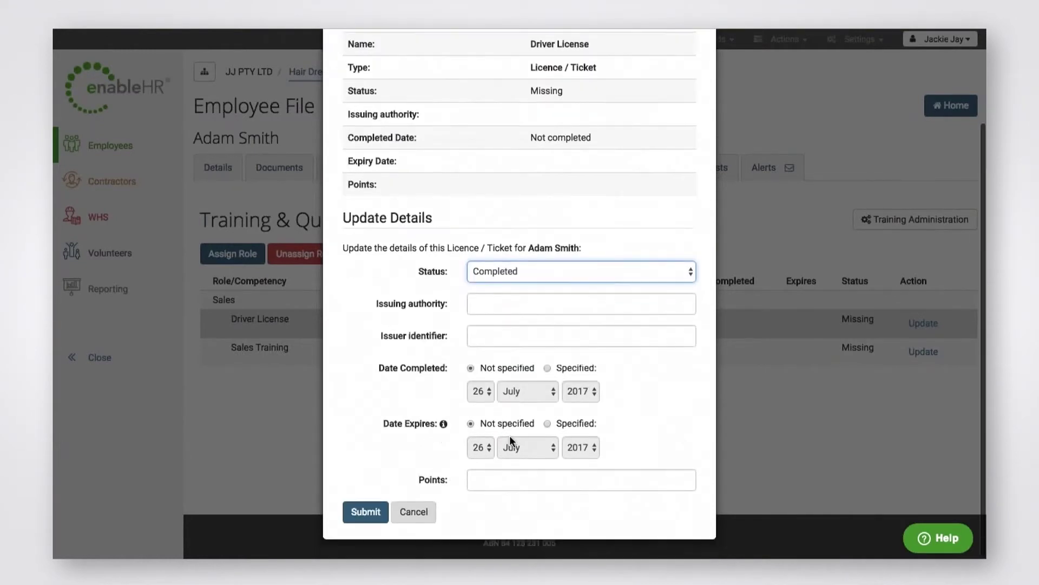
pyautogui.click(566, 428)
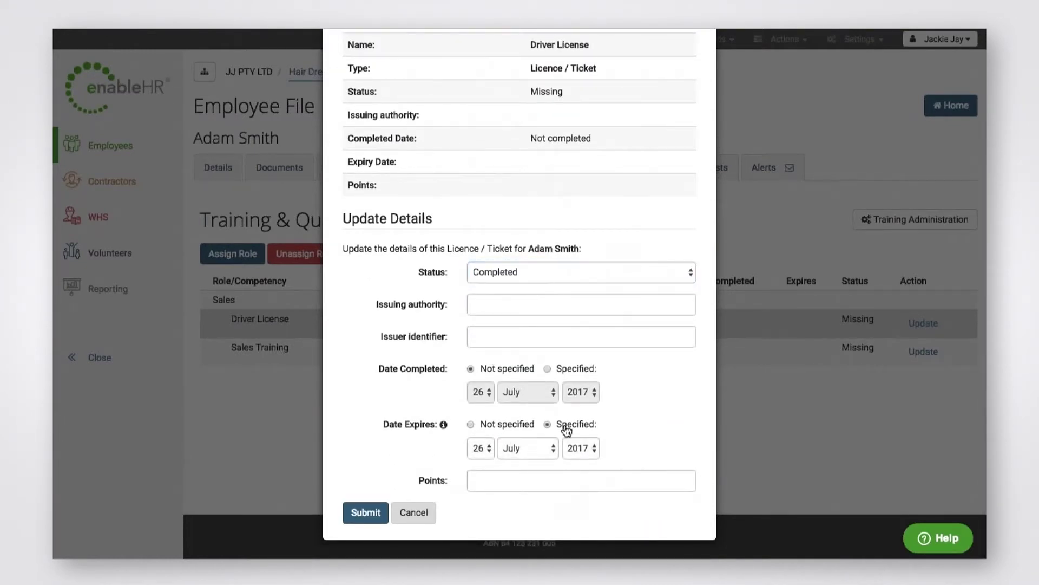
pyautogui.click(579, 448)
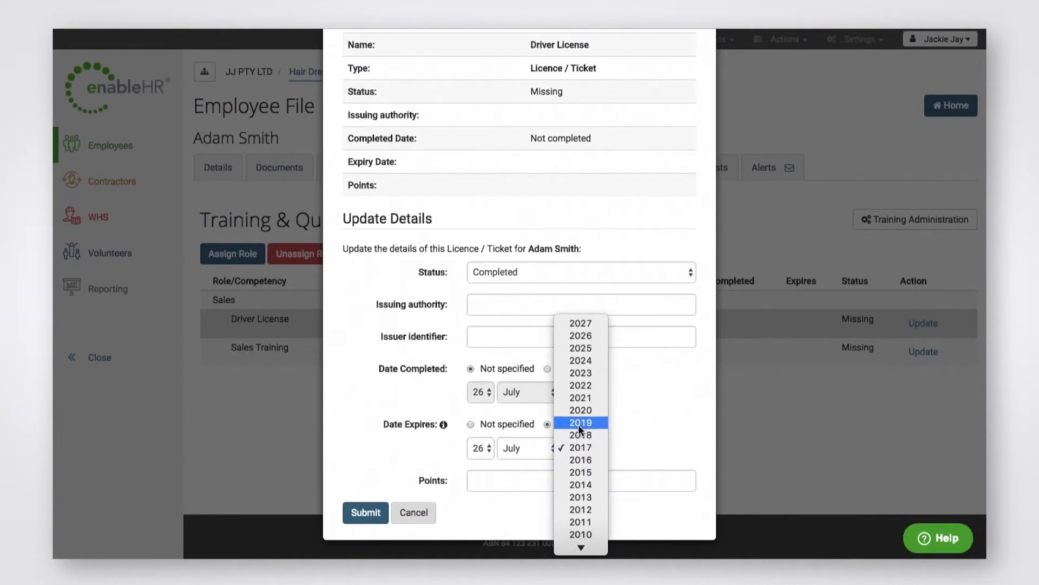
pyautogui.click(578, 421)
pyautogui.click(357, 517)
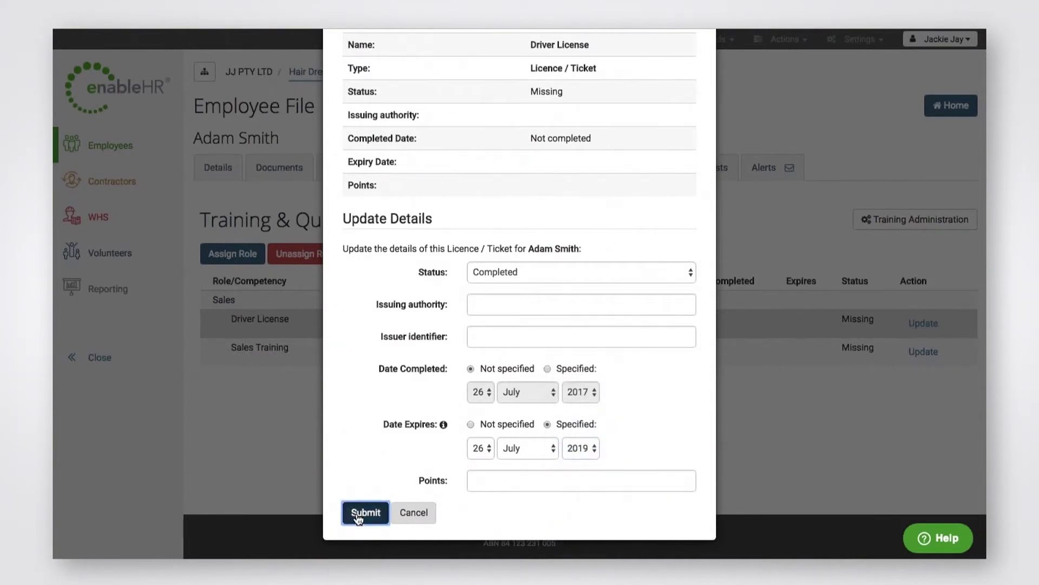
# - Review the update and document options of the employee's Driver License competency, closing them without changes
pyautogui.click(926, 324)
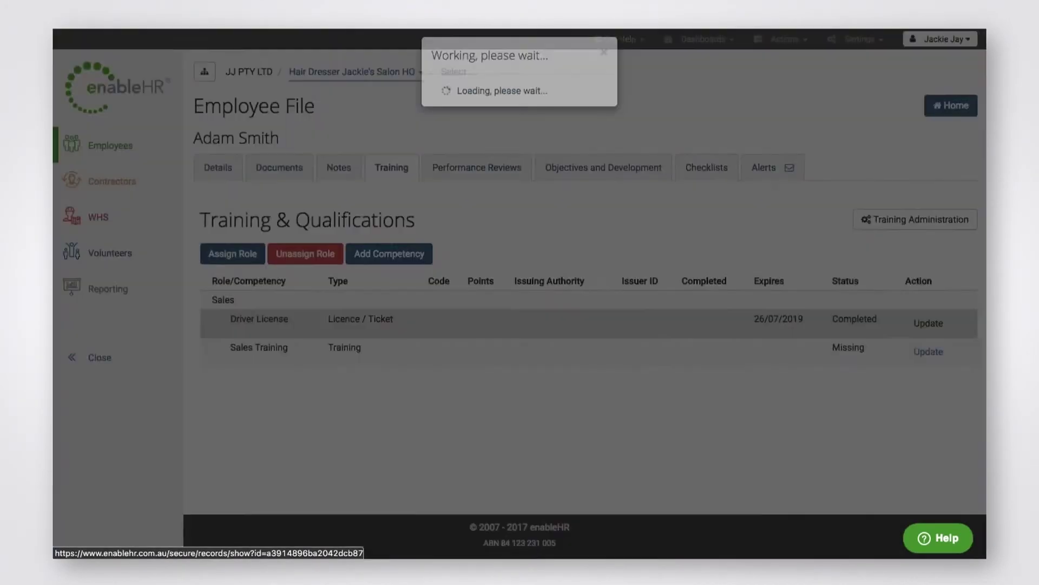
pyautogui.scroll(-1, 531, 364)
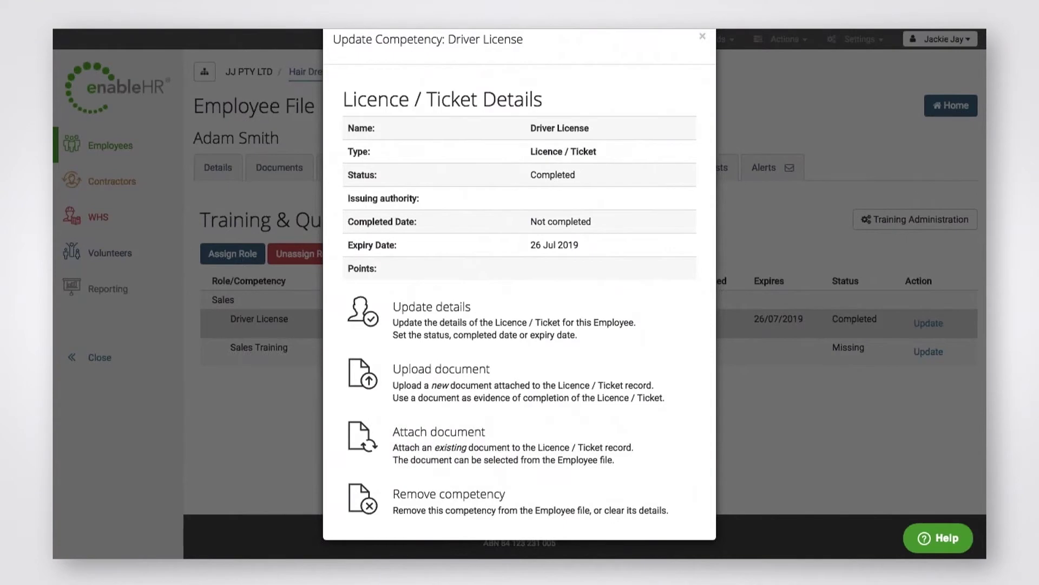
pyautogui.click(702, 38)
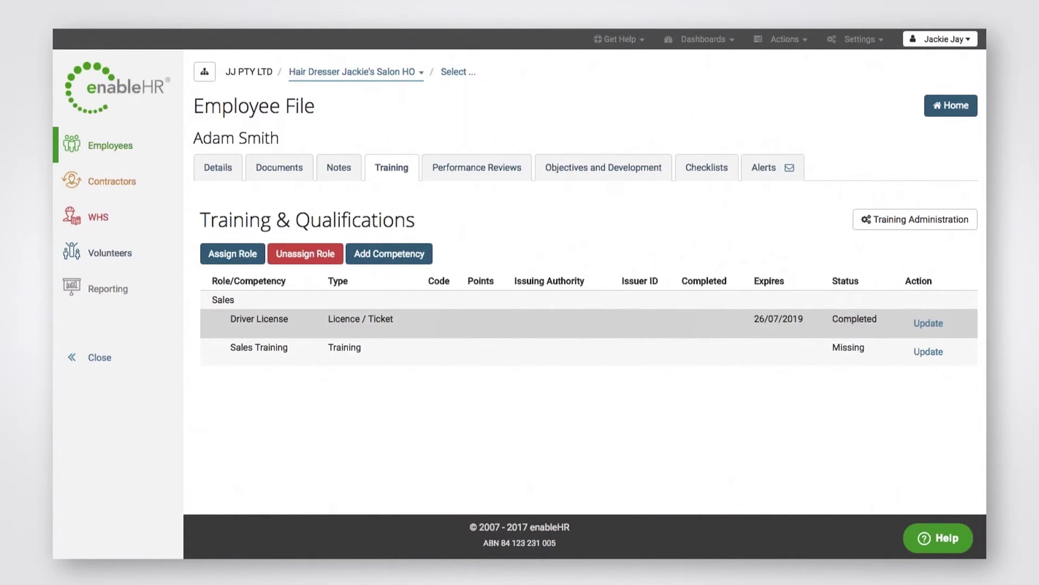
# - Open the import of competency information from an Excel spreadsheet in enableHR's standard format
pyautogui.click(789, 40)
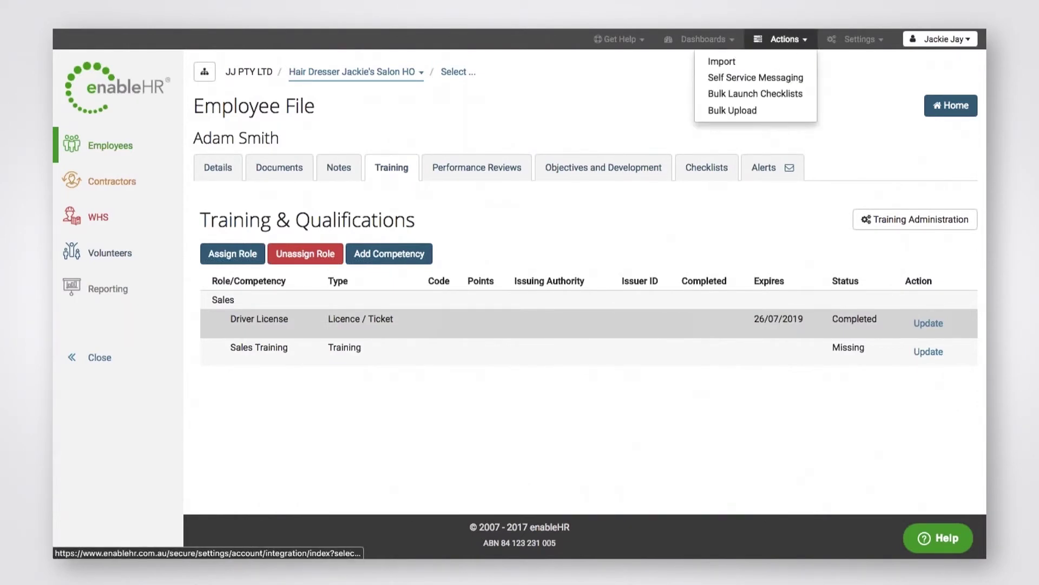
pyautogui.click(754, 66)
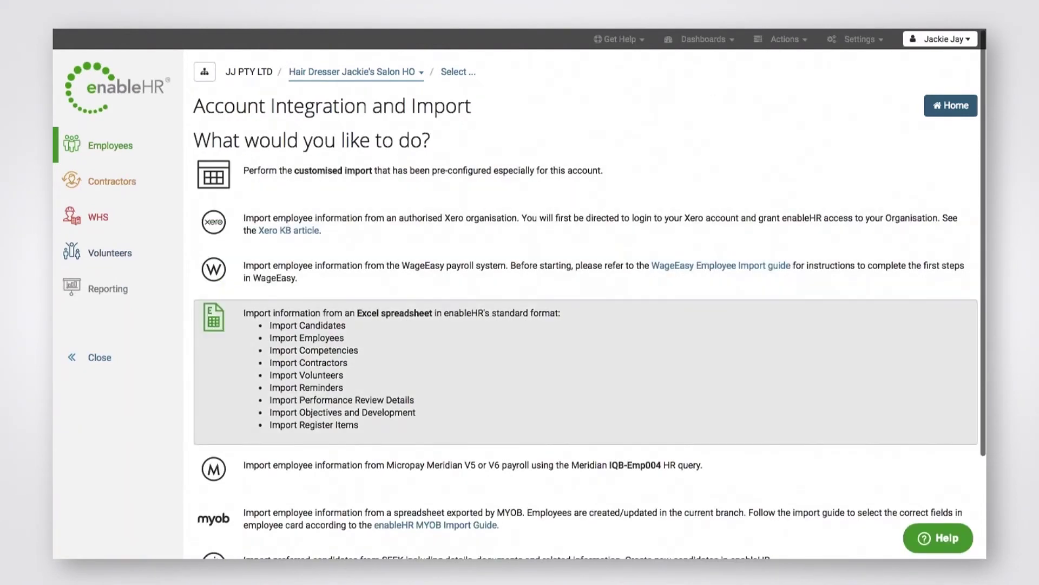
pyautogui.click(413, 346)
pyautogui.scroll(-2, 413, 347)
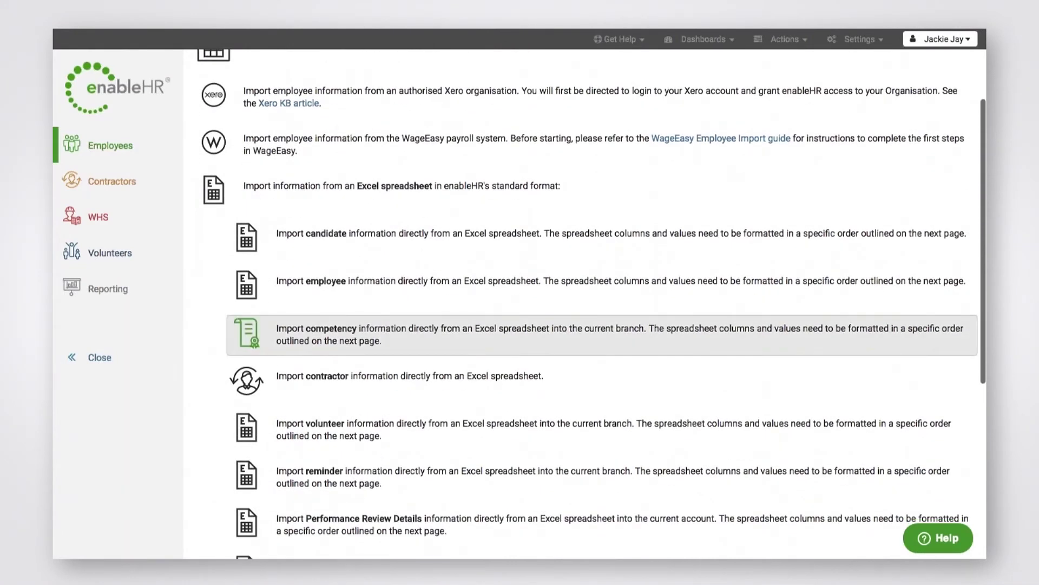
pyautogui.click(733, 333)
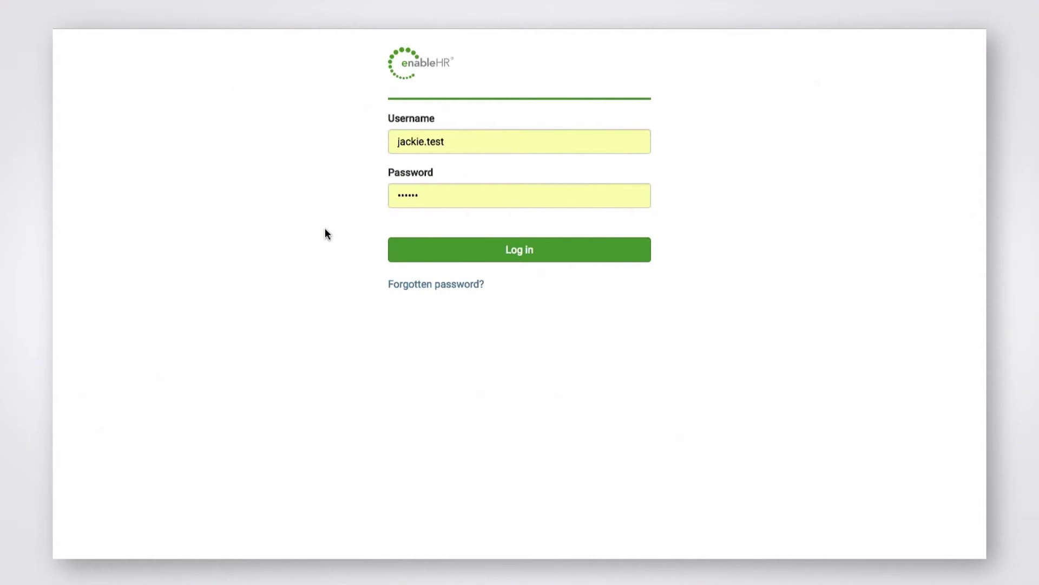
# - Change the login username to the employee's self-service account and log in with the filled-in password
pyautogui.click(445, 141)
pyautogui.press('BackSpace')
pyautogui.press('BackSpace')
pyautogui.press('BackSpace')
pyautogui.press('BackSpace')
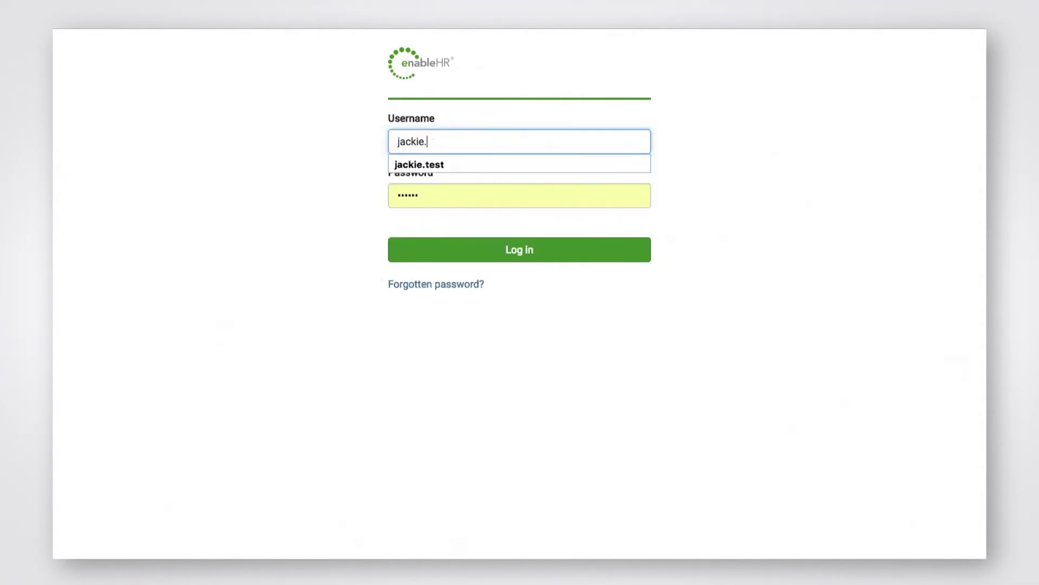
pyautogui.write('jay')
pyautogui.press('Tab')
pyautogui.press('Return')
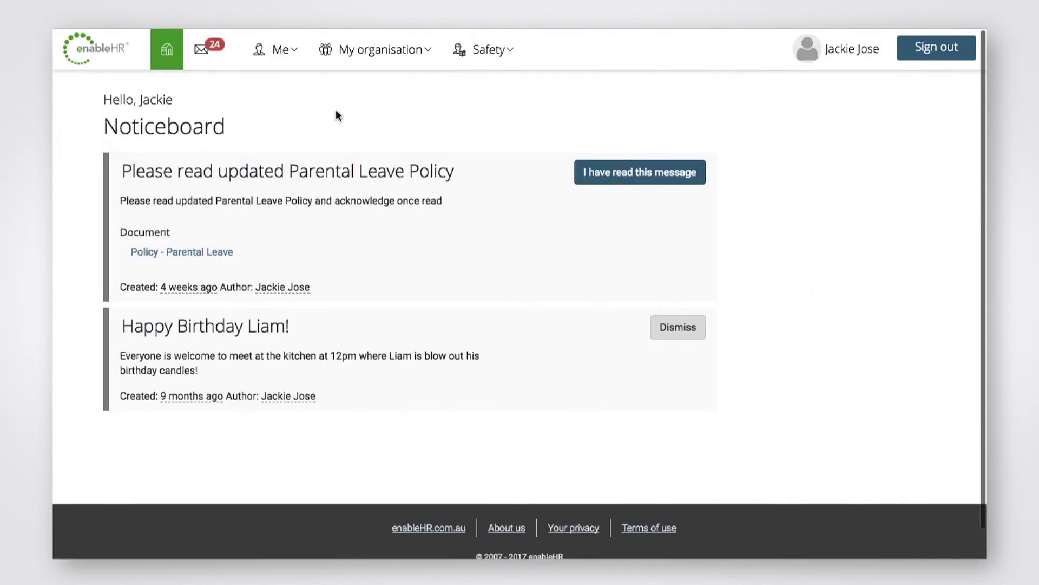
# - Mark the Certificate of Registration competency in the employee's own training and qualifications as completed or renewed, and submit the update
pyautogui.click(276, 59)
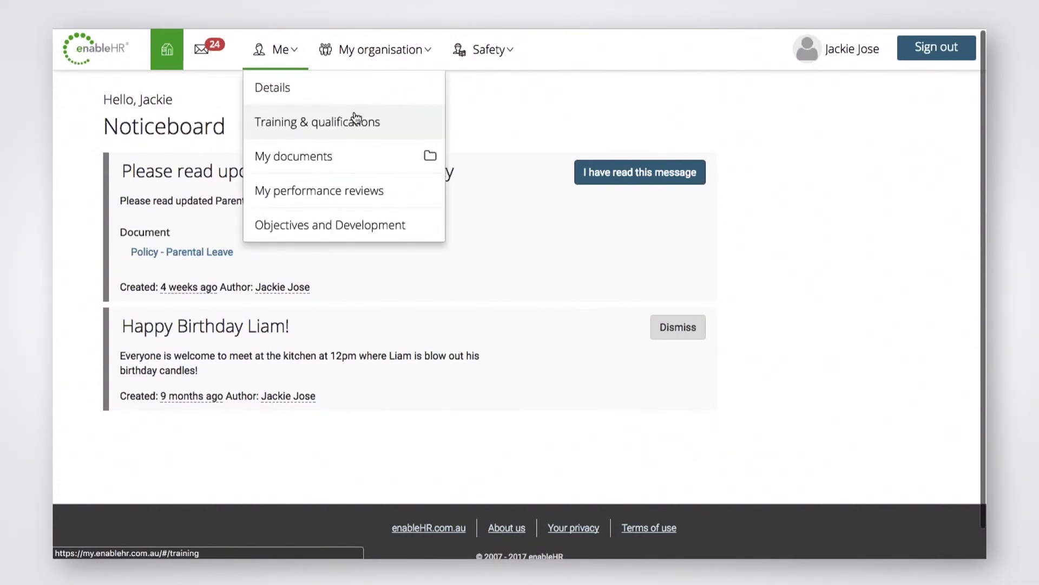
pyautogui.click(420, 128)
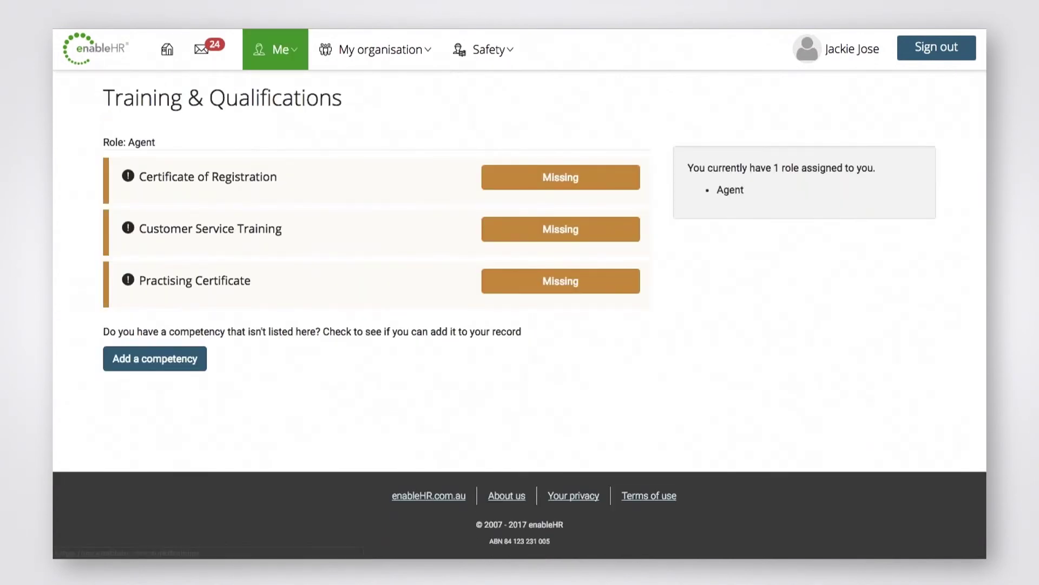
pyautogui.click(530, 178)
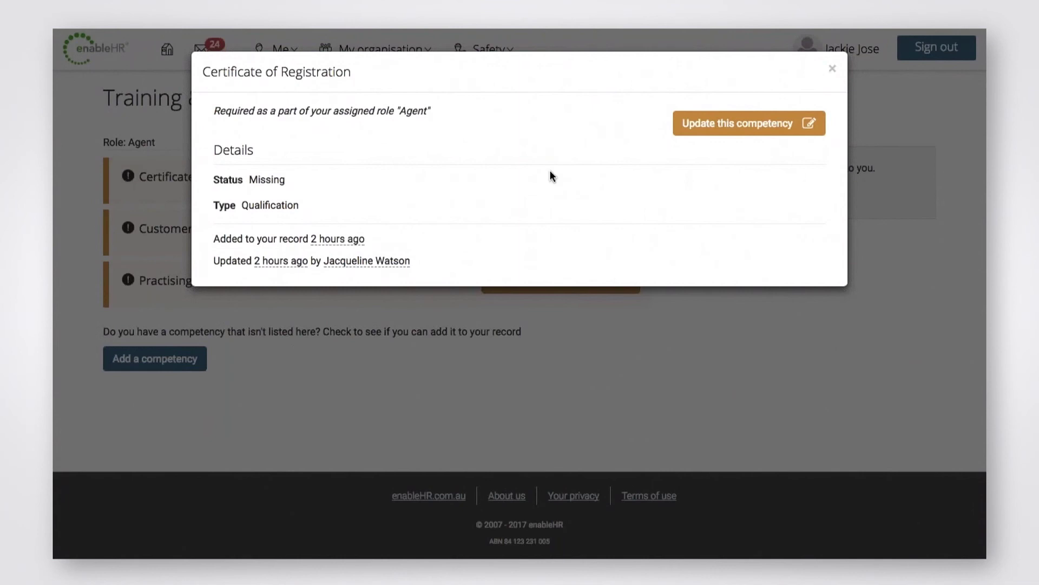
pyautogui.click(749, 123)
pyautogui.click(469, 187)
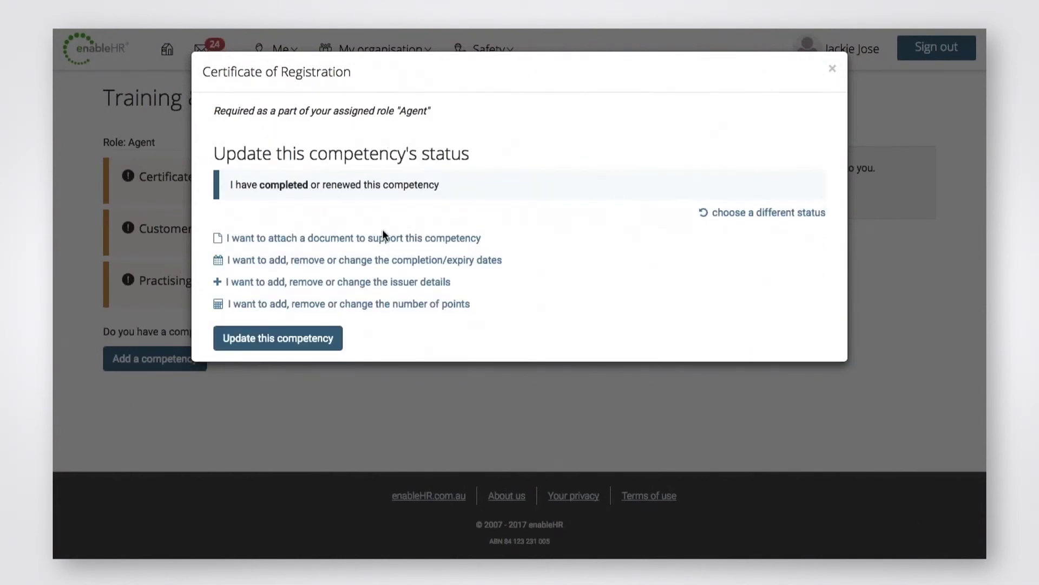
pyautogui.click(284, 340)
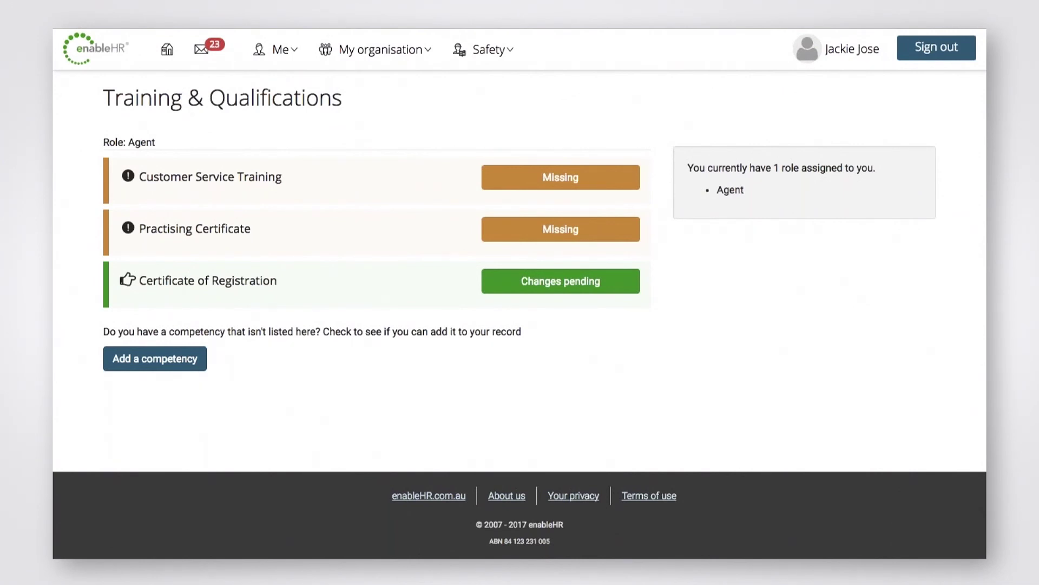
# - Open the option for adding an unlisted competency to the employee's own training record
pyautogui.click(155, 359)
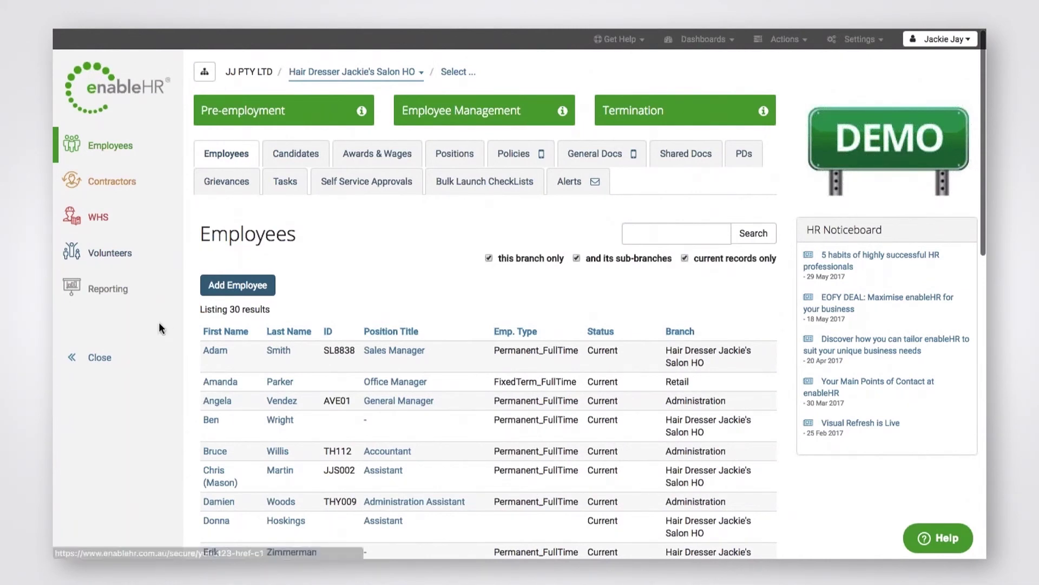
# - Open the list of report categories in the enableHR administration site's Reporting area
pyautogui.click(148, 292)
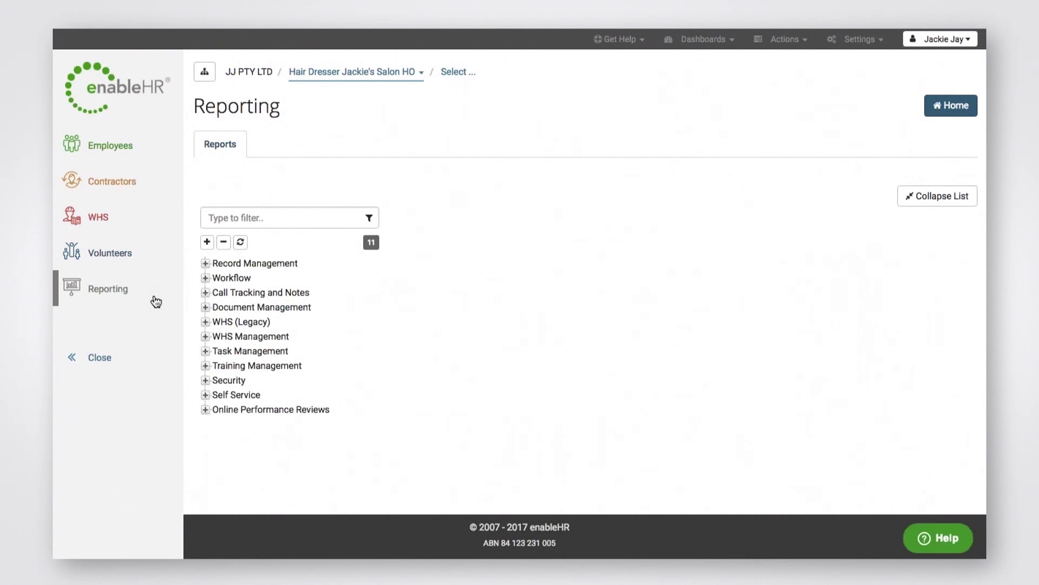